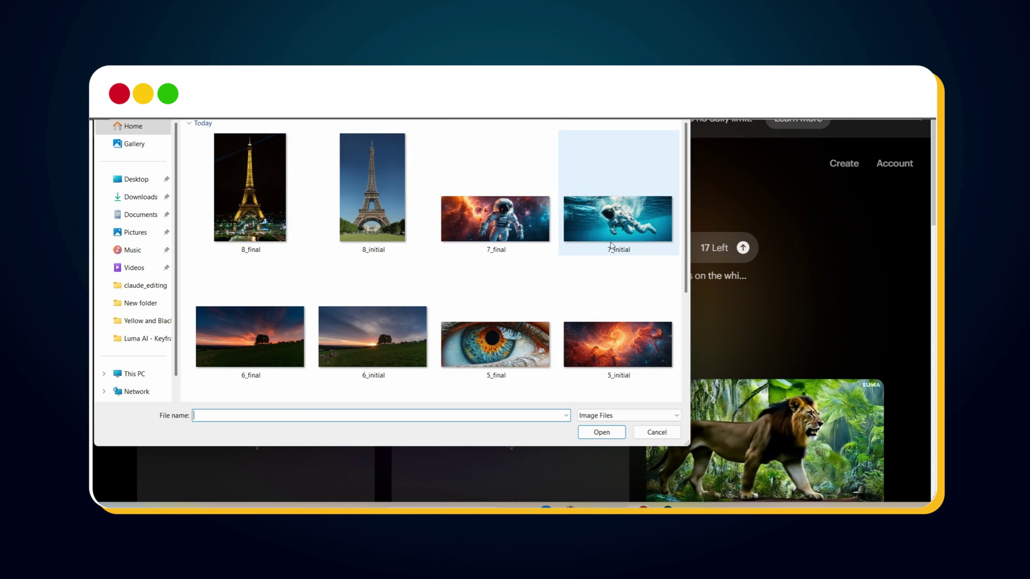
# Load 7_initial (underwater astronaut) as the start frame and 7_final (nebula astronaut) as the end frame.
pyautogui.doubleClick(619, 243)
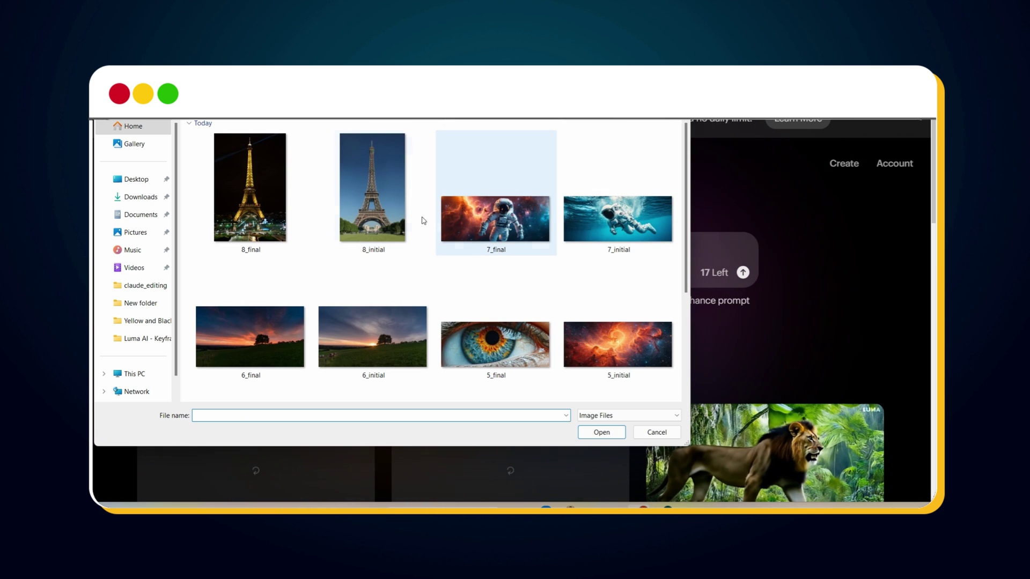
pyautogui.doubleClick(465, 218)
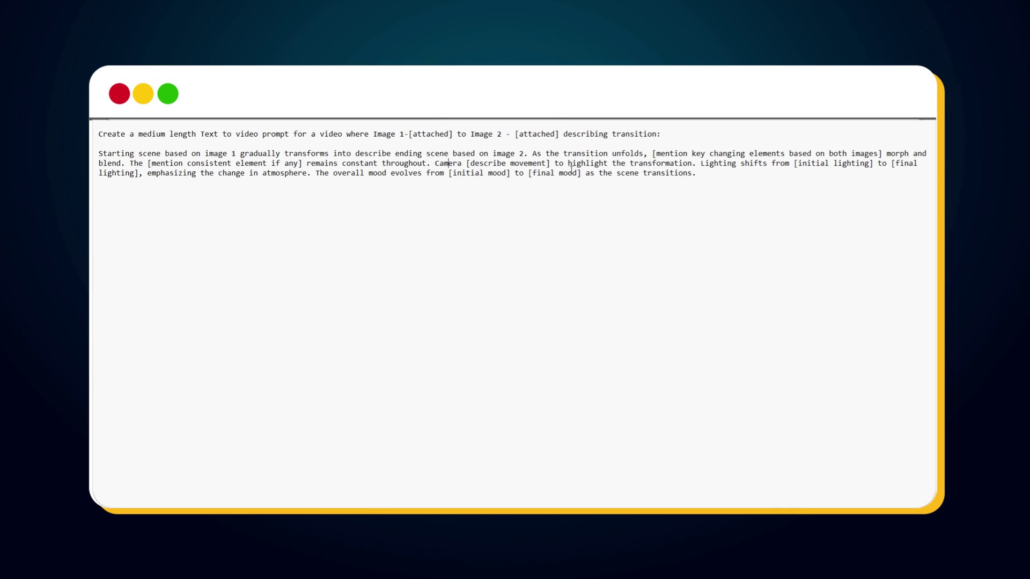
# Select the entire Image 1-to-Image 2 transition prompt template in the text editor.
pyautogui.hotkey('ctrl', 'a')
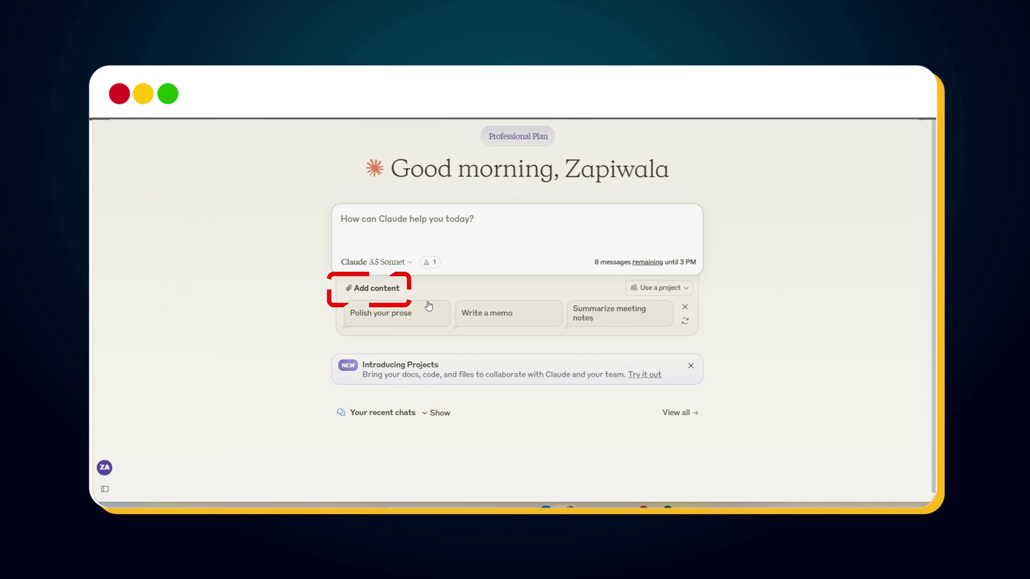
# Send Claude the pasted prompt template with 7_initial and 7_final attached.
pyautogui.click(393, 292)
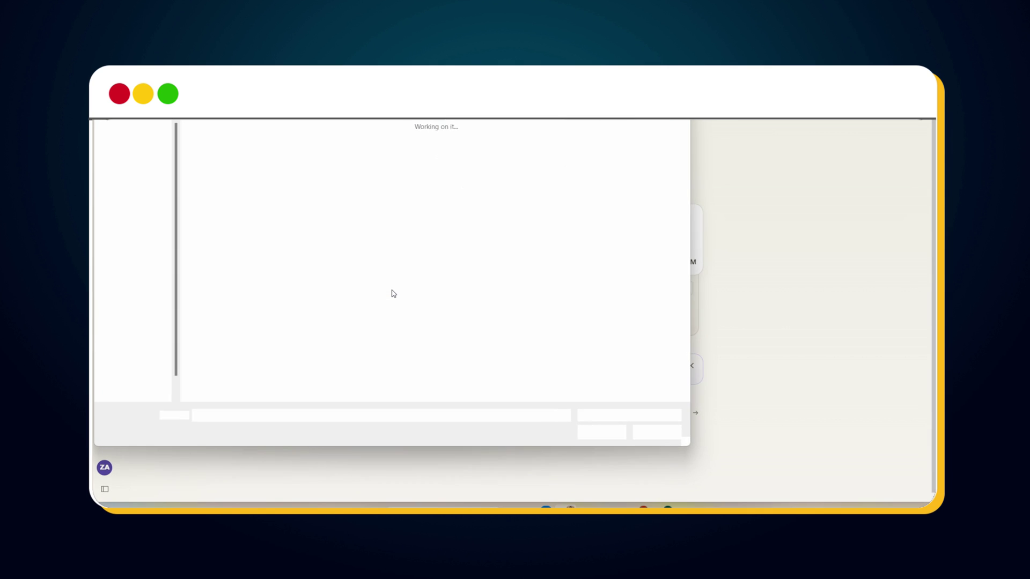
pyautogui.doubleClick(610, 224)
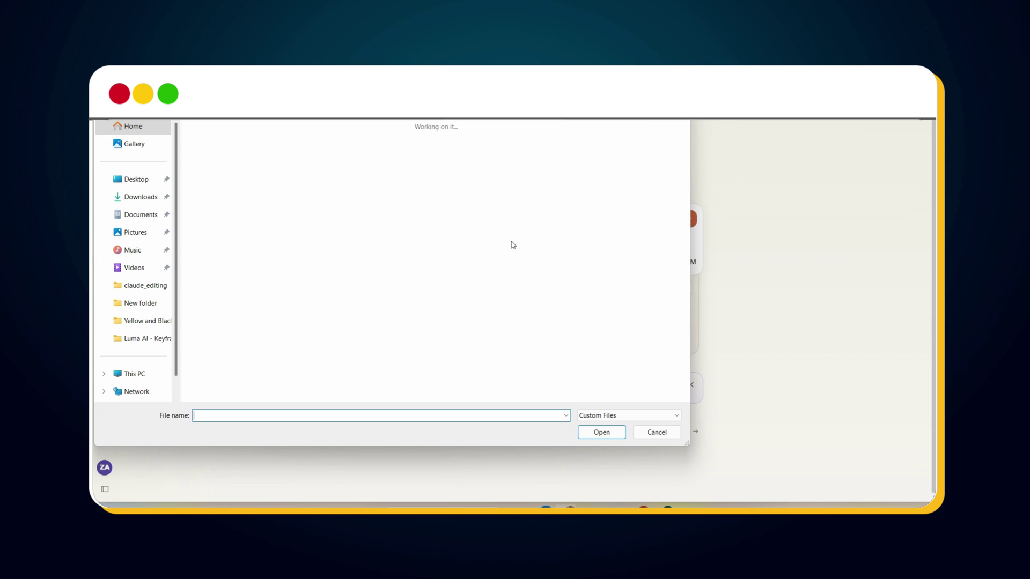
pyautogui.doubleClick(520, 223)
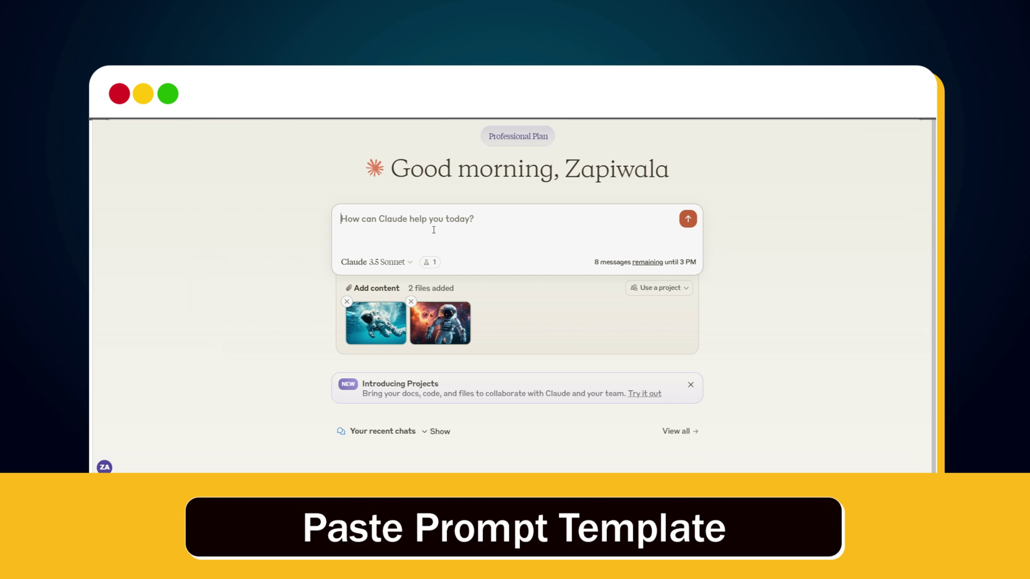
pyautogui.write('Create a medium length Text to video prompt for a video where Image 1- [attached] to Image 2 [attached] describing transition: Starting scene based on image 1 gradually transforms into describe ending scene based on image 2. As the transition unfolds, [mention key changing elements based on both images] morph and blend. The [mention consistent element if any] remains constant throughout. Camera [describe movement] to highlight the transformation. Lighting shifts from [initial lighting] to [final lighting], emphasizing the change in atmosphere. The overall mood evolves from [initial mood] to [final mood] as the scene transitions.')
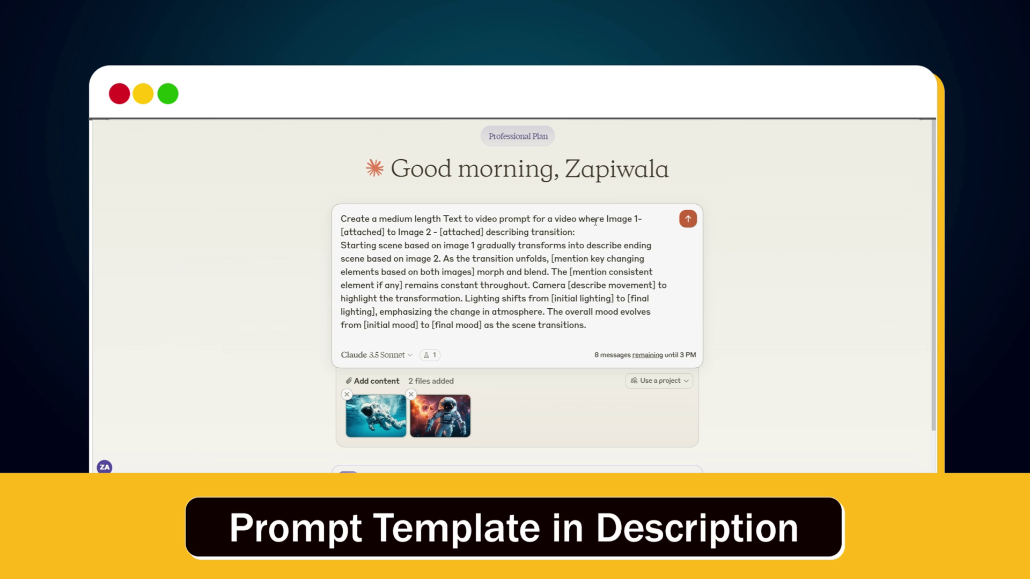
pyautogui.click(686, 219)
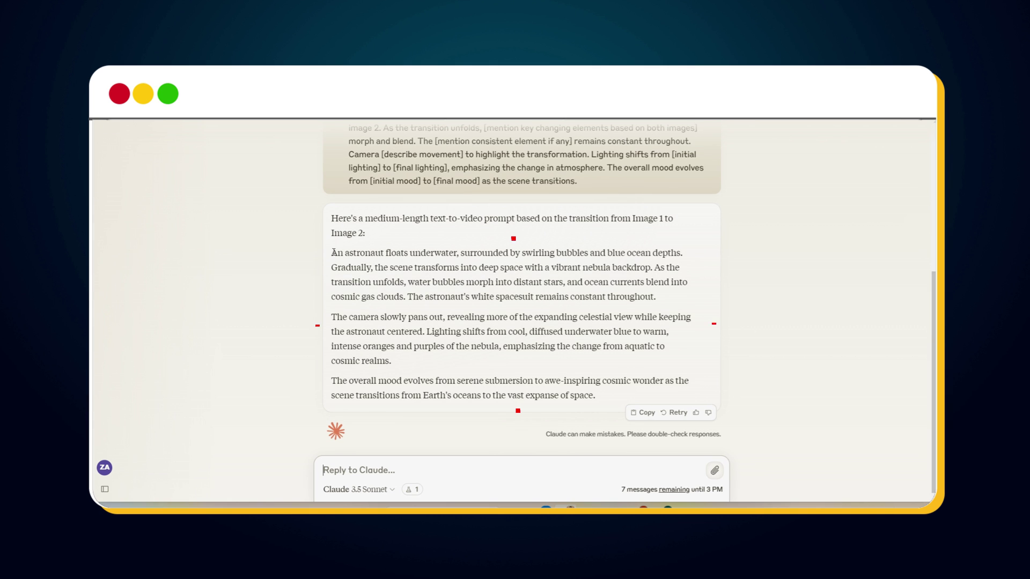
# Copy Claude's underwater-to-nebula astronaut transition prompt paragraphs.
pyautogui.moveTo(331, 252)
pyautogui.mouseDown()
pyautogui.moveTo(394, 301)
pyautogui.moveTo(356, 363)
pyautogui.moveTo(597, 397)
pyautogui.mouseUp()
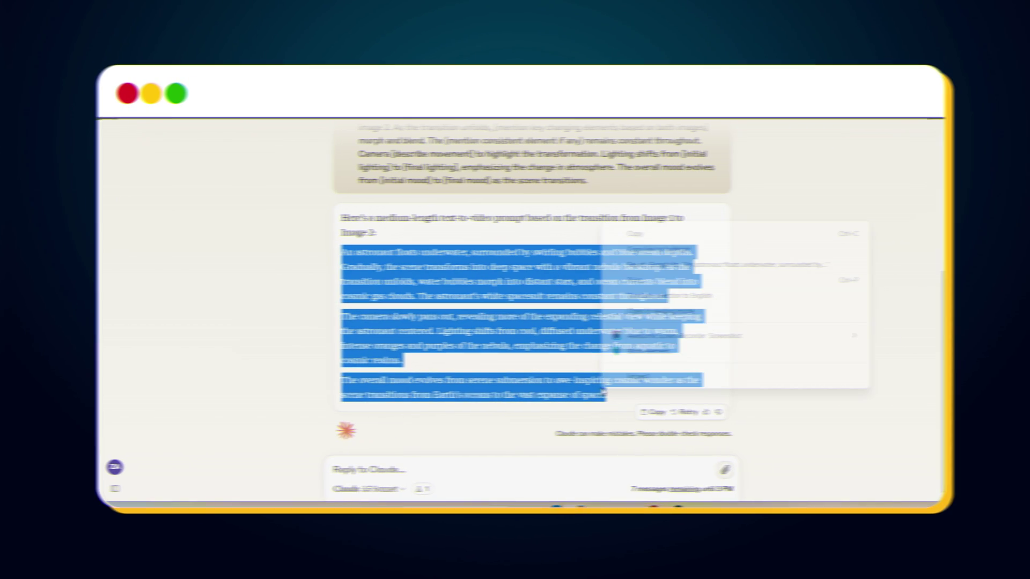
pyautogui.rightClick(591, 223)
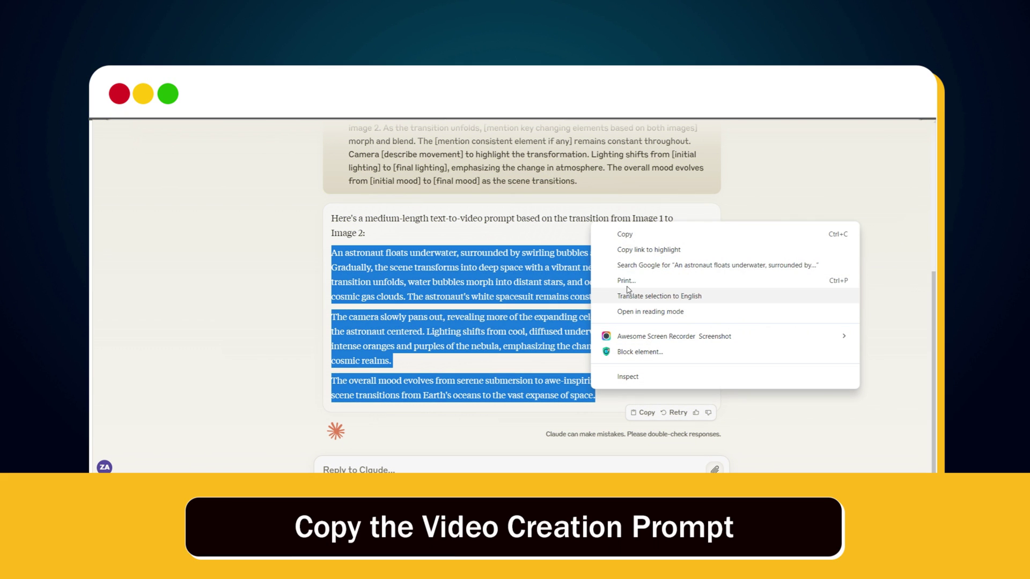
pyautogui.click(639, 234)
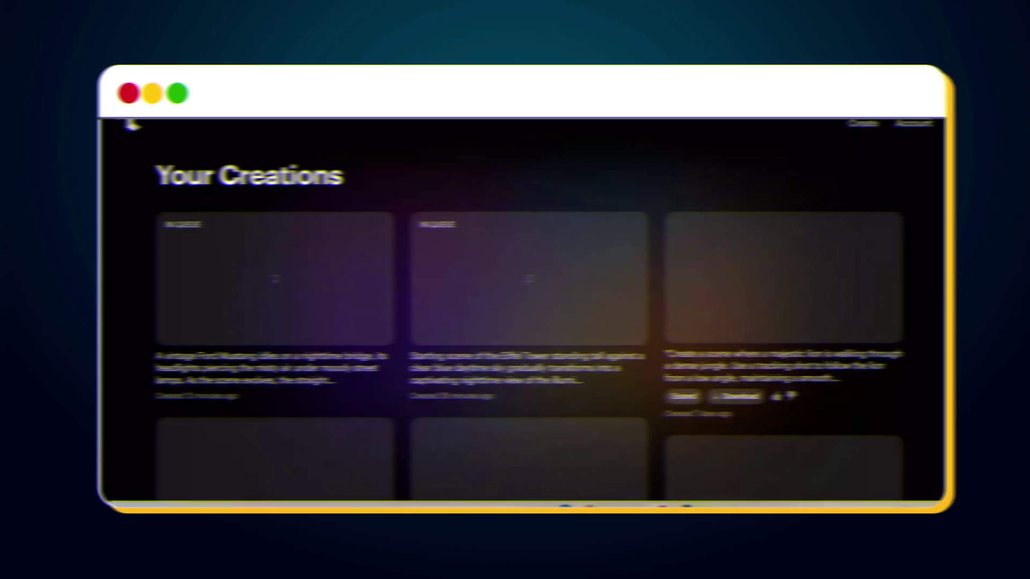
# Paste the astronaut transition prompt into Luma's prompt field and submit it for generation.
pyautogui.scroll(5, 491, 294)
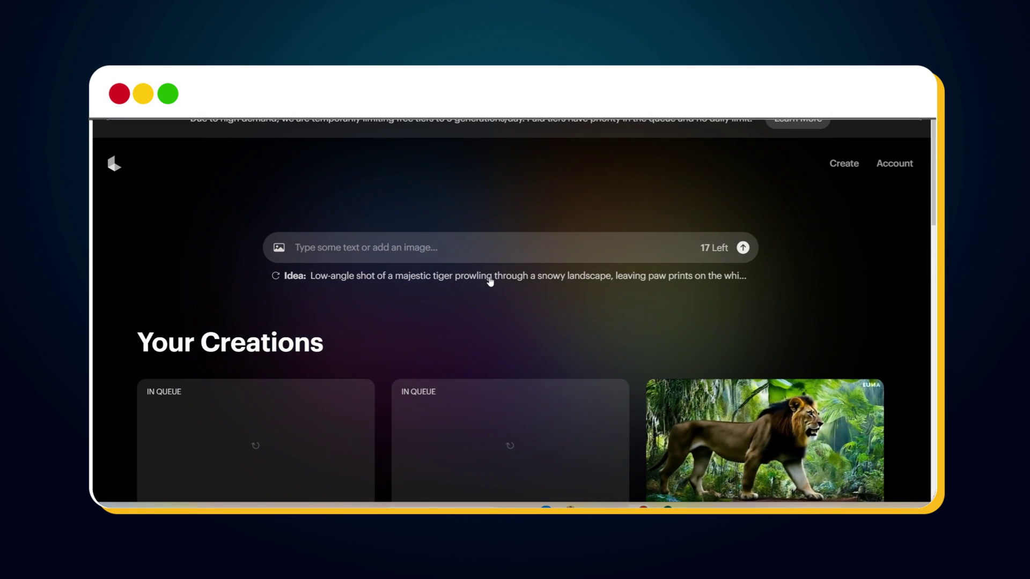
pyautogui.click(411, 275)
pyautogui.hotkey('ctrl', 'v')
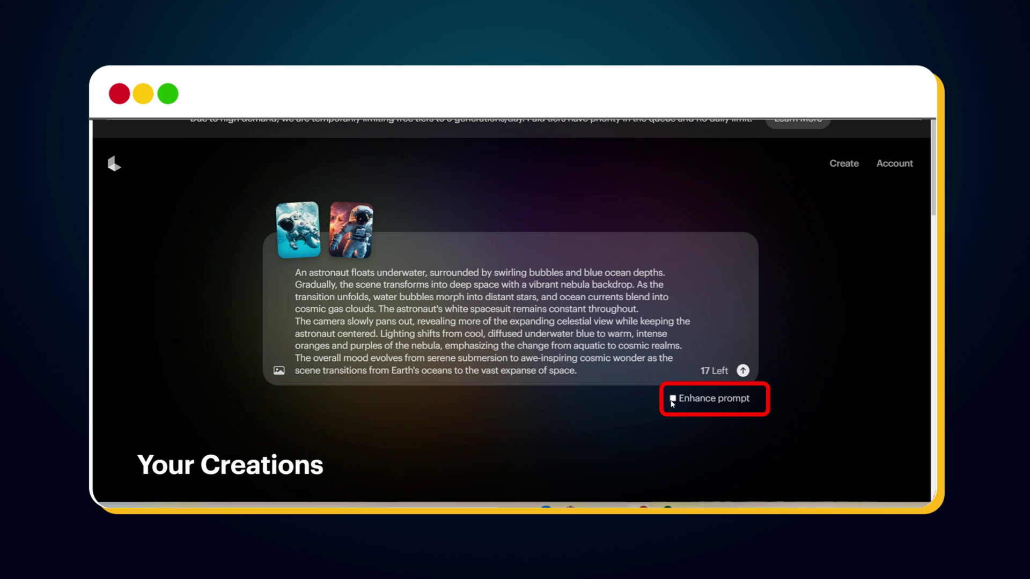
pyautogui.click(743, 371)
pyautogui.scroll(-3, 731, 352)
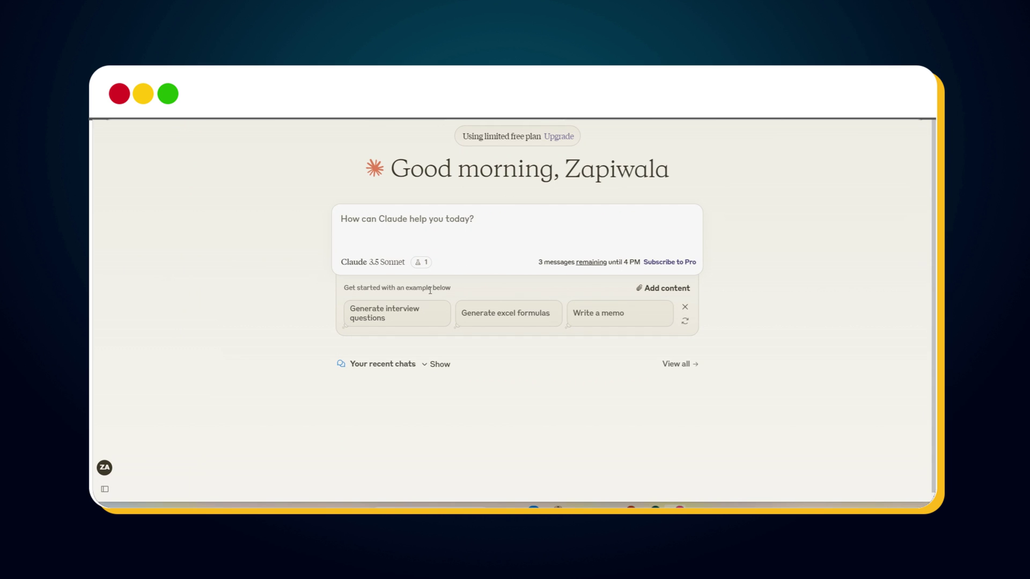
# Send Claude the prompt template with 3_initial and 3_final images attached.
pyautogui.click(648, 288)
pyautogui.scroll(-3, 611, 268)
pyautogui.doubleClick(623, 244)
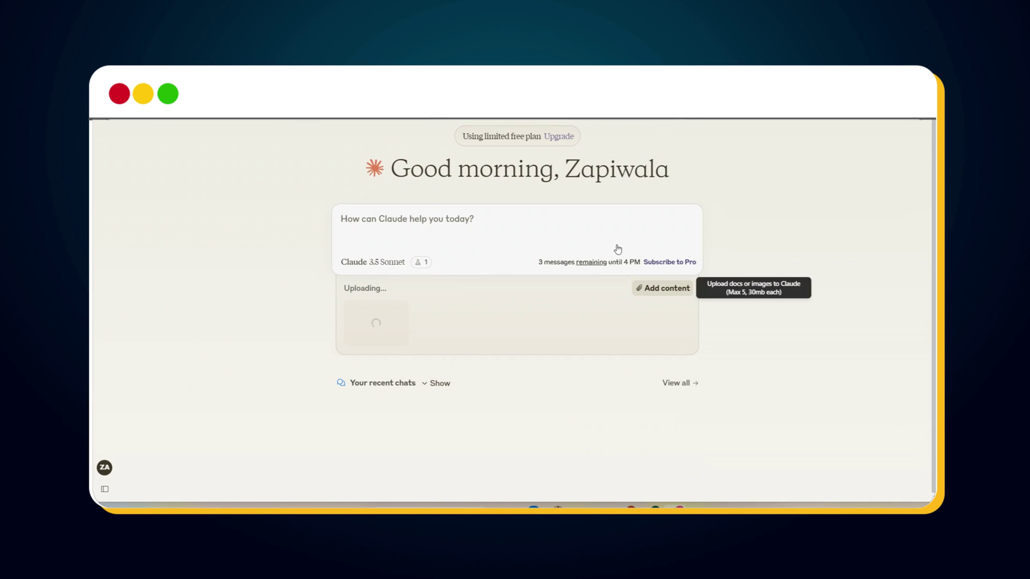
pyautogui.click(657, 289)
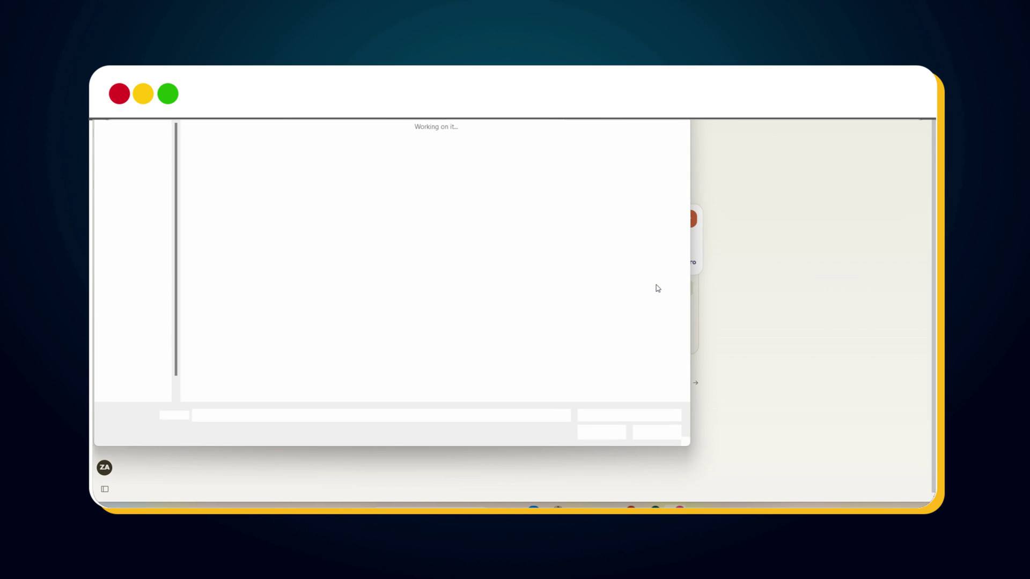
pyautogui.scroll(-3, 581, 274)
pyautogui.doubleClick(490, 367)
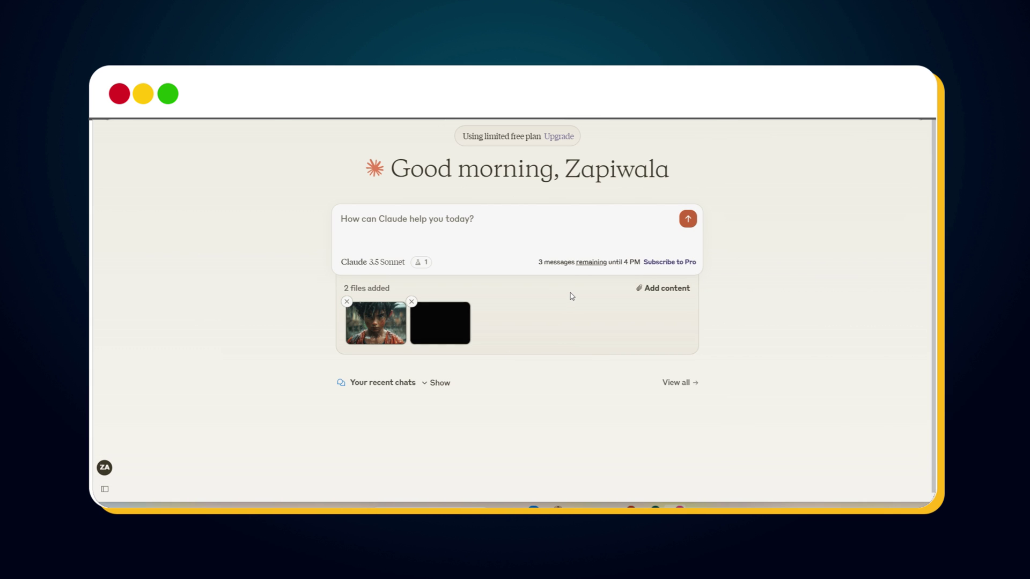
pyautogui.click(485, 230)
pyautogui.hotkey('ctrl', 'v')
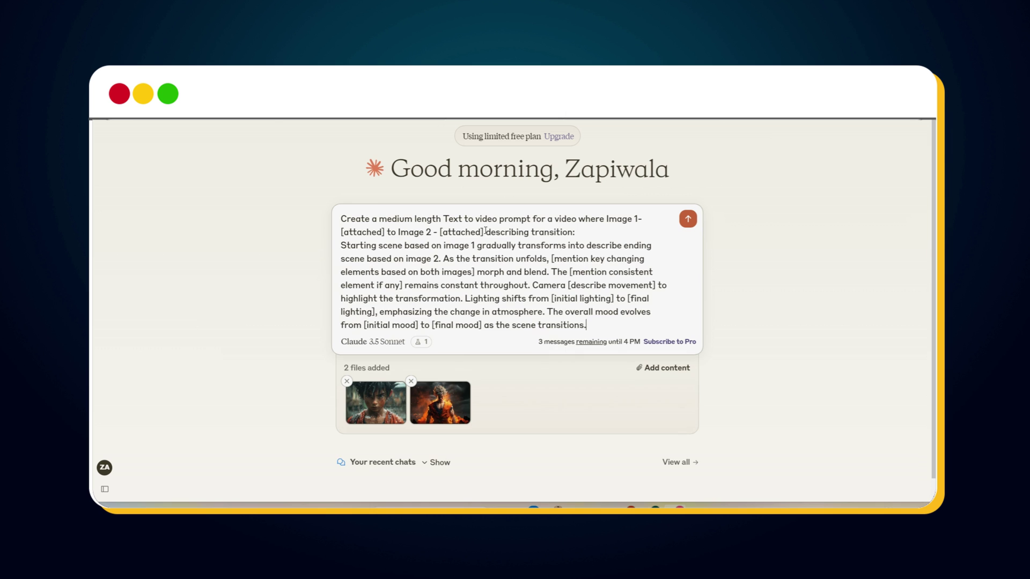
pyautogui.click(688, 219)
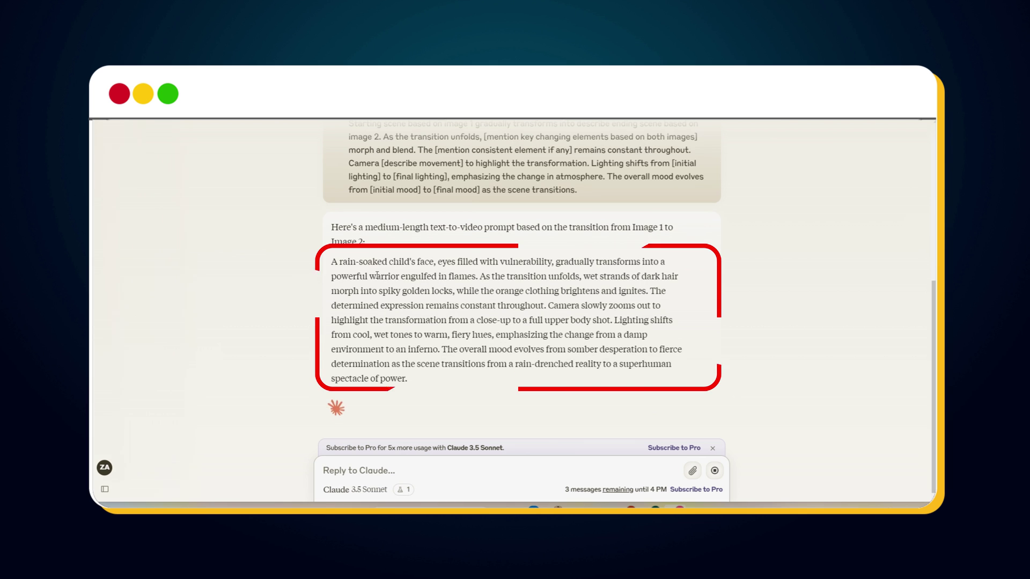
# Copy Claude's rain-soaked child-to-flaming-warrior transition paragraph.
pyautogui.moveTo(334, 263); pyautogui.dragTo(411, 383)
pyautogui.rightClick(415, 323)
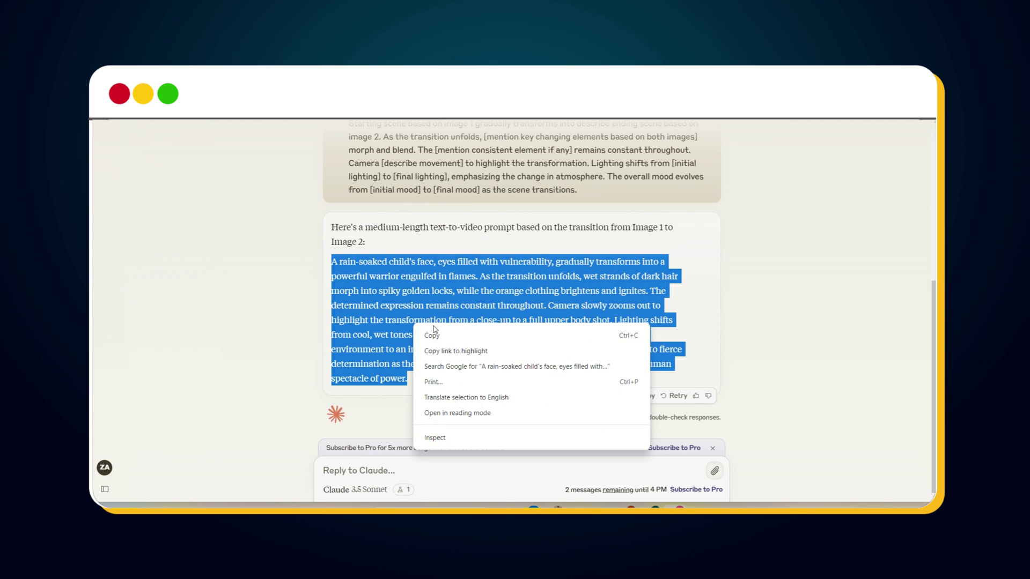
pyautogui.click(439, 334)
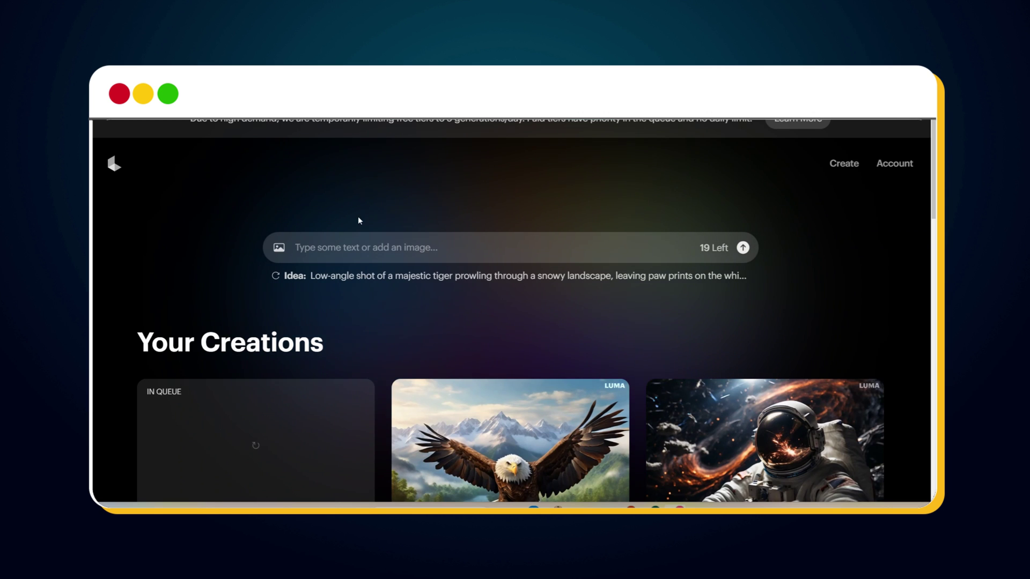
# Set the child portrait as start frame and fiery warrior as end frame, paste the prompt, and submit.
pyautogui.click(279, 247)
pyautogui.scroll(-5, 376, 247)
pyautogui.click(566, 211)
pyautogui.doubleClick(566, 211)
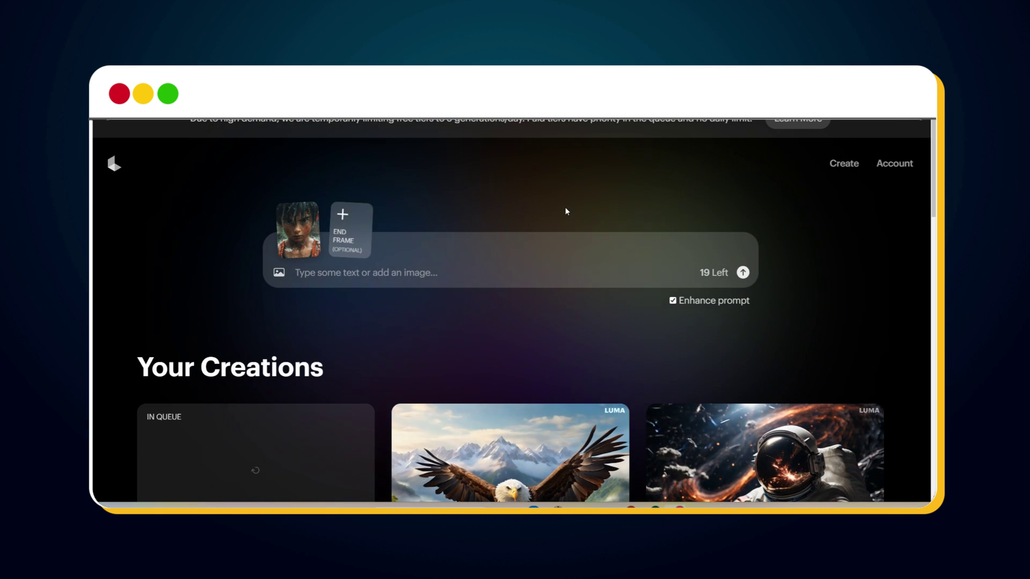
pyautogui.click(351, 229)
pyautogui.doubleClick(458, 238)
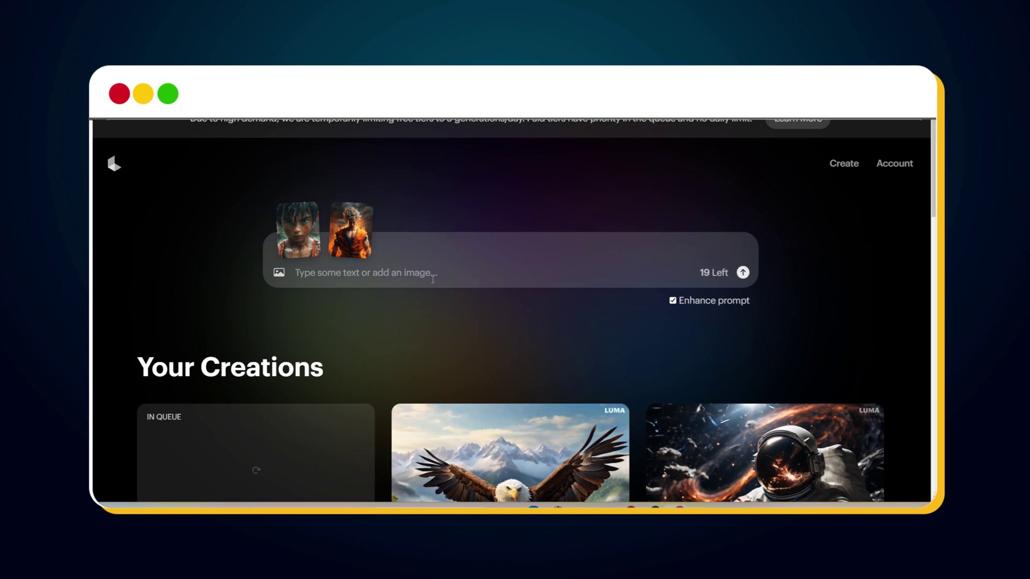
pyautogui.hotkey('ctrl', 'v')
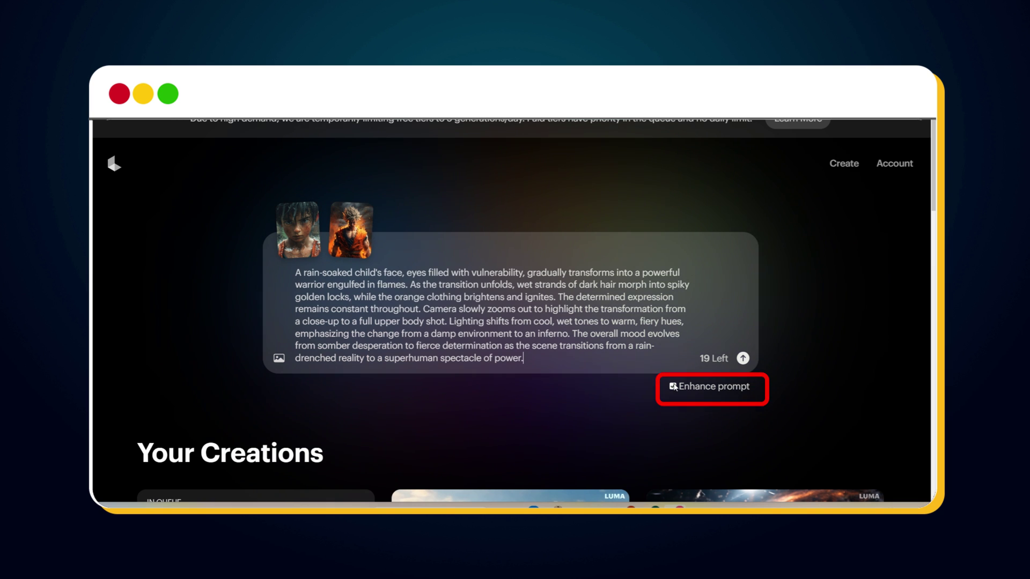
pyautogui.click(744, 359)
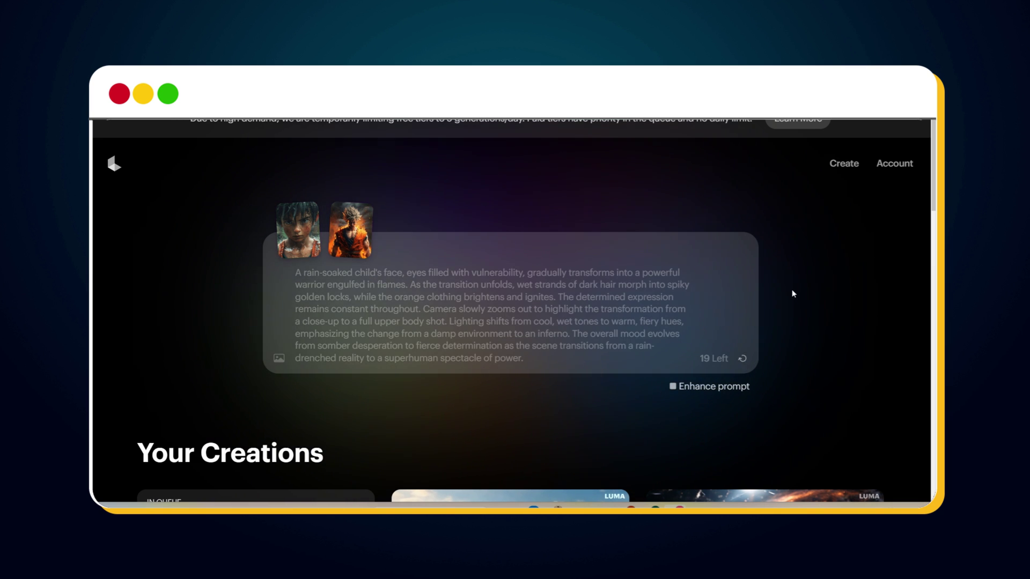